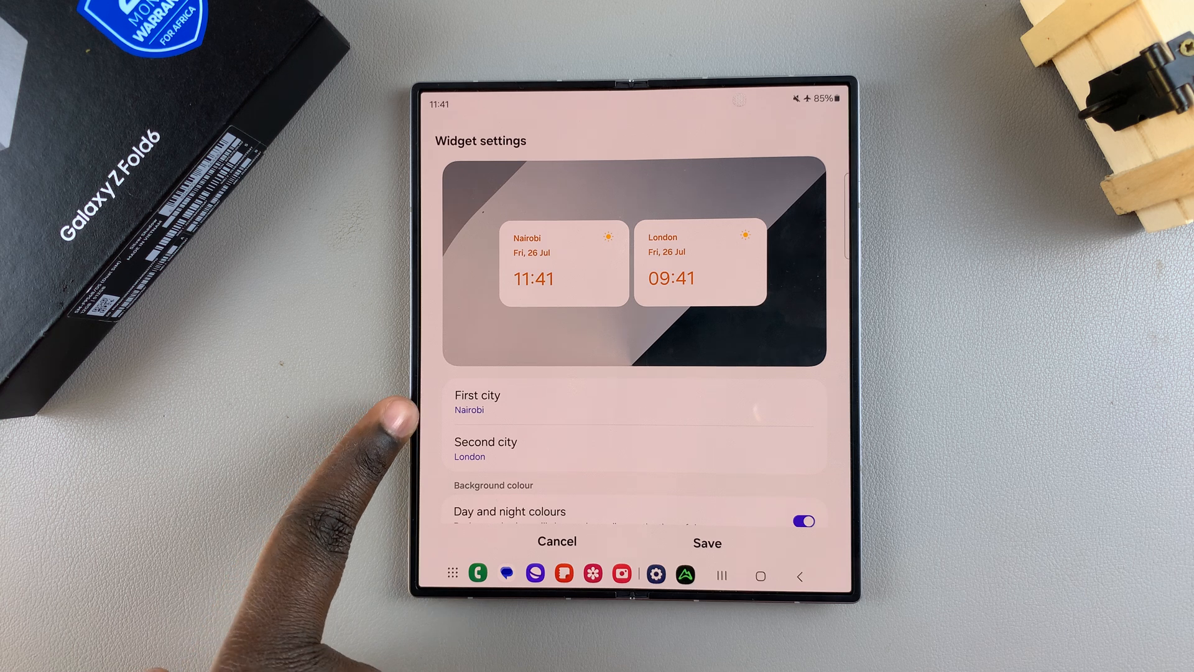
# Replace Nairobi with Adelaide, Australia, found via city search, as the first clock.
pyautogui.click(478, 402)
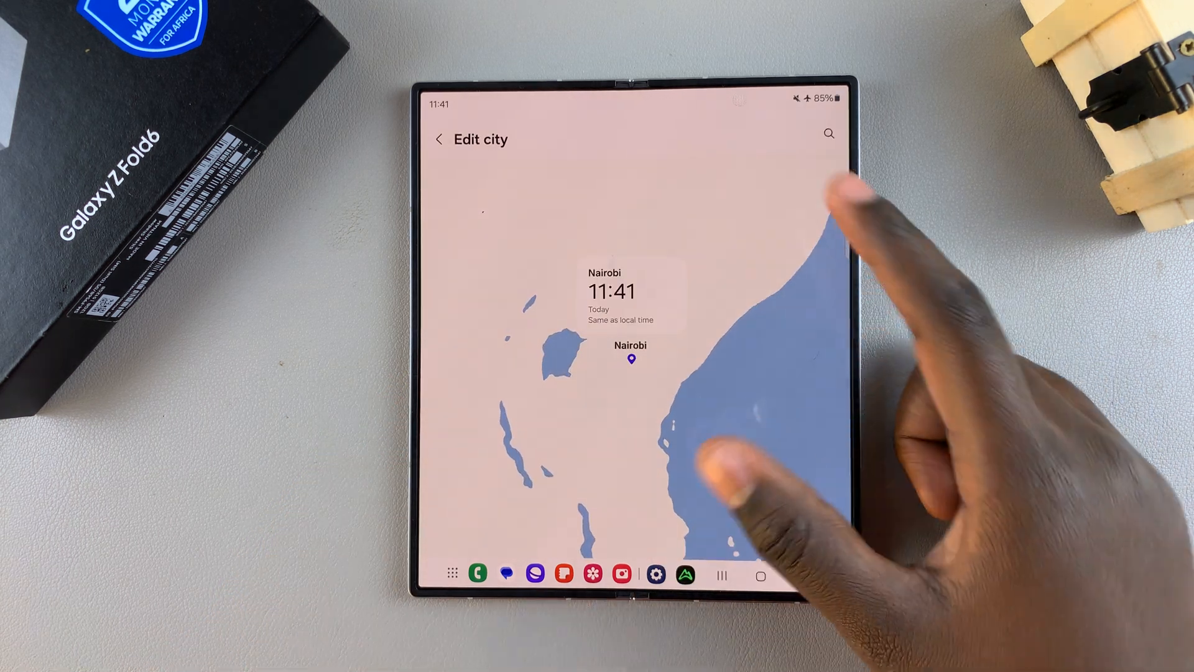
pyautogui.moveTo(738, 280); pyautogui.dragTo(747, 261)
pyautogui.scroll(-5, 742, 355)
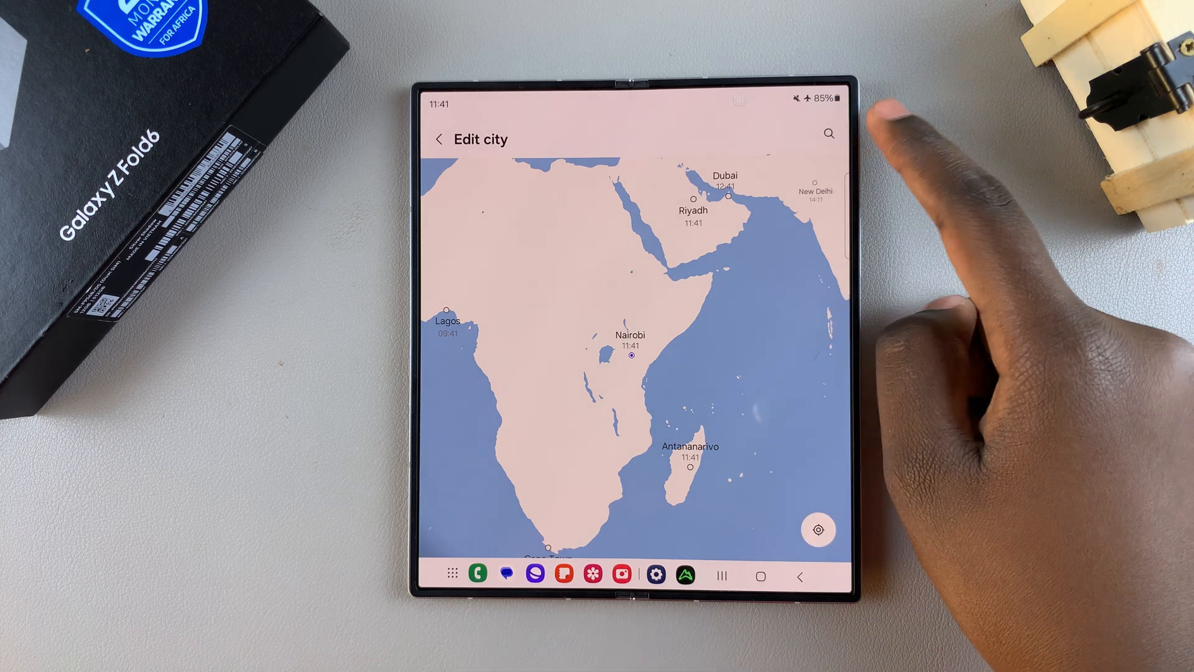
pyautogui.click(828, 134)
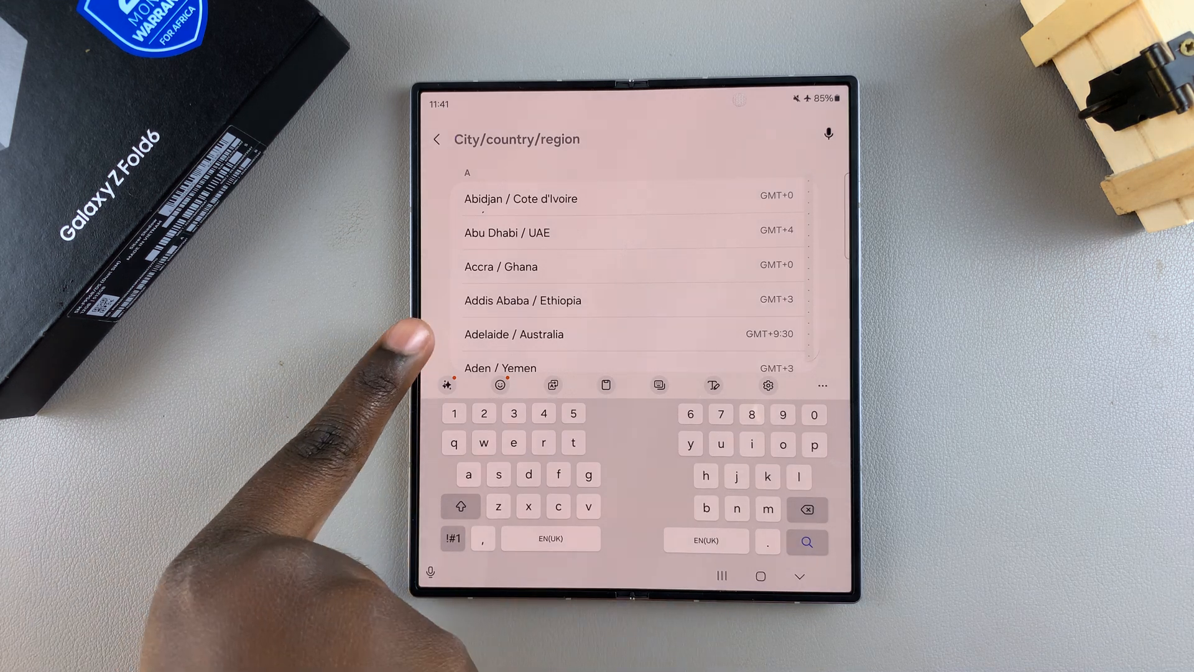
pyautogui.click(493, 333)
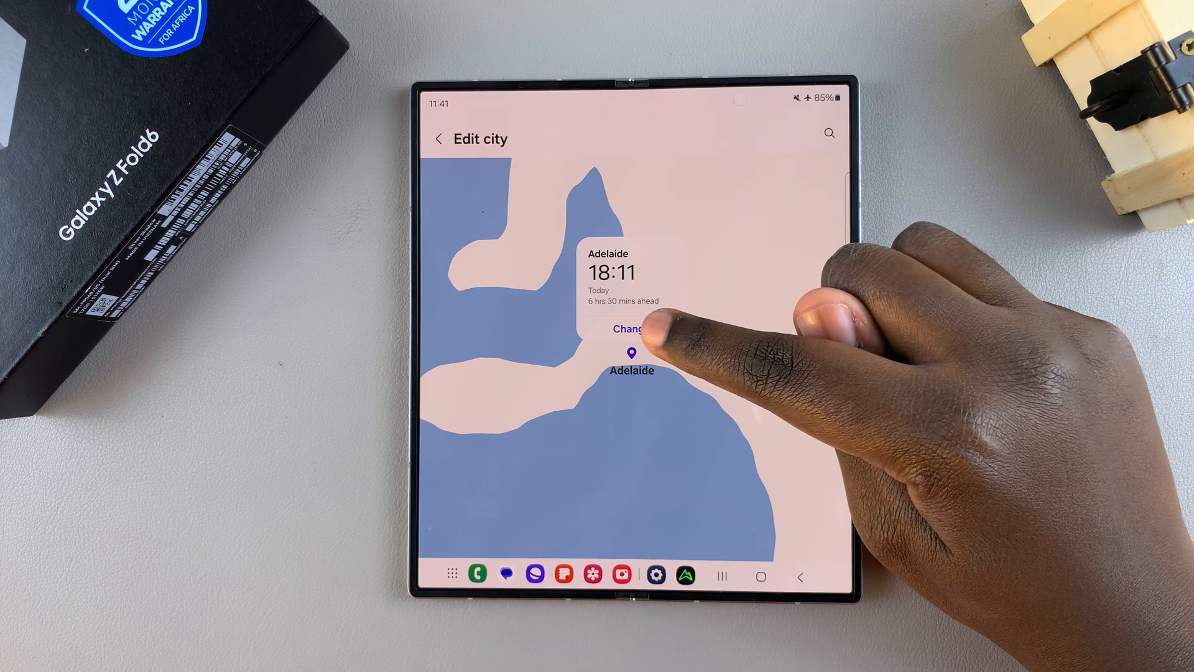
pyautogui.click(644, 329)
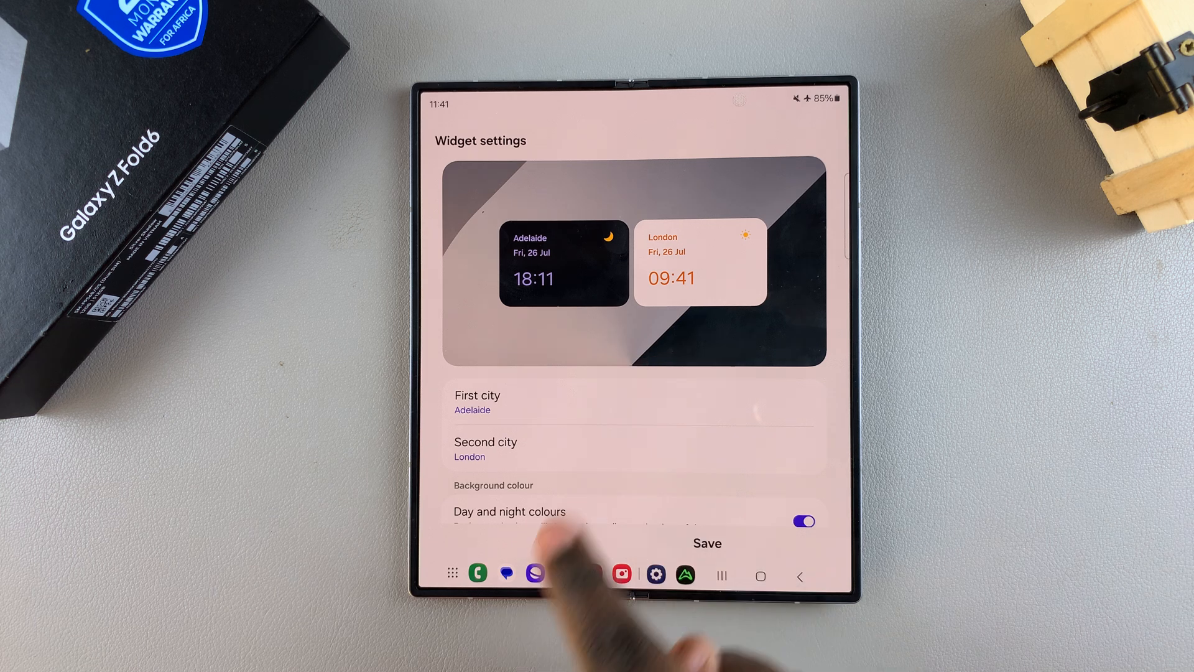
# Pick Paris on the map to replace London as the second clock.
pyautogui.click(583, 453)
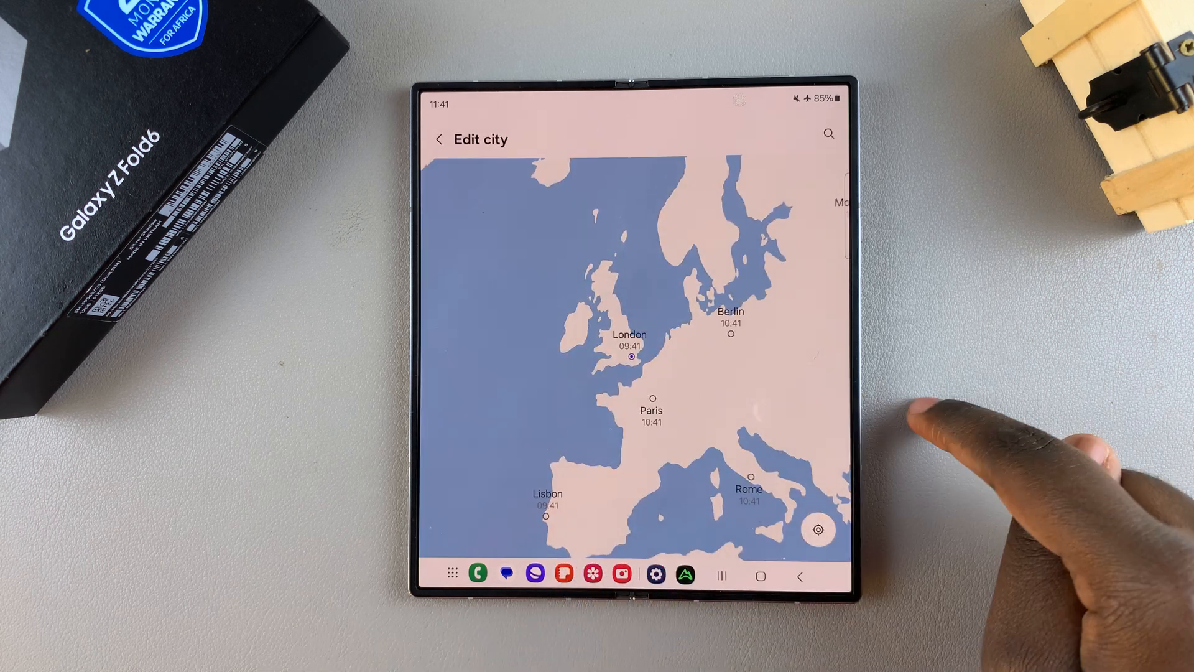
pyautogui.click(653, 396)
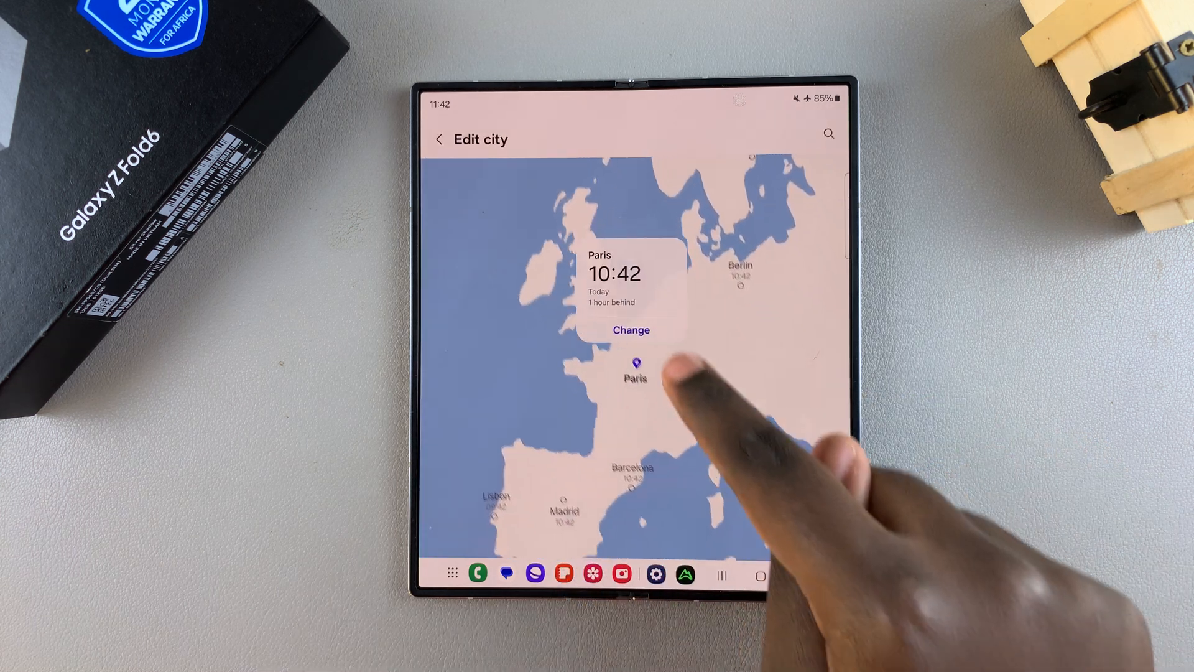
pyautogui.click(635, 320)
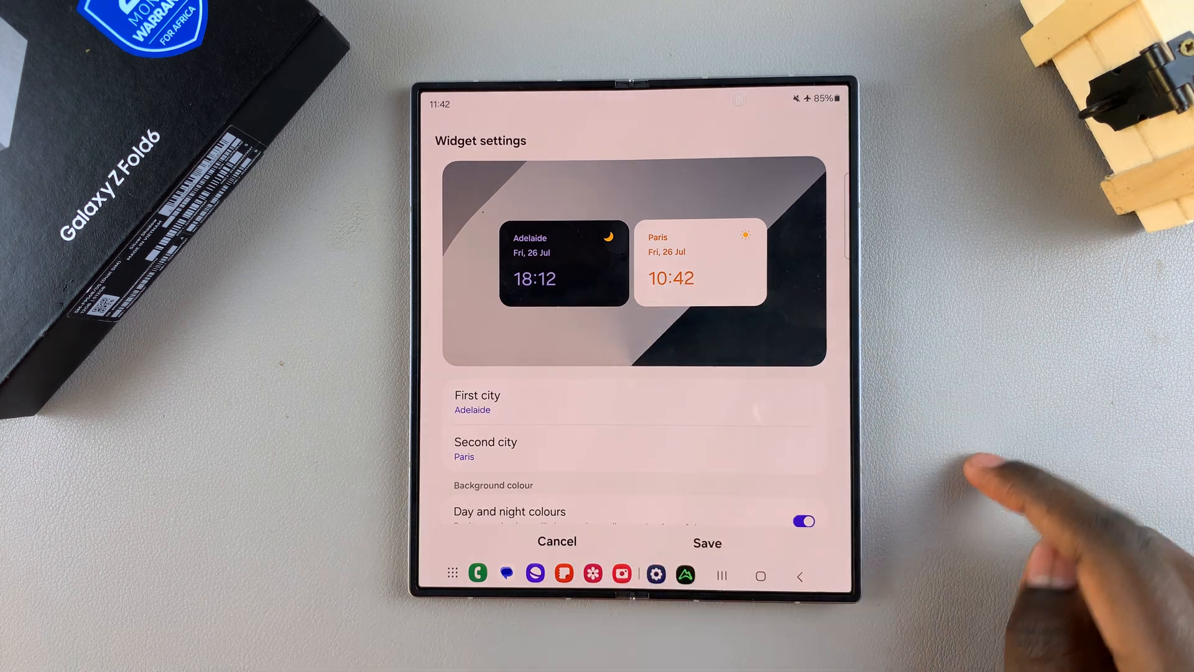
pyautogui.scroll(-2, 747, 449)
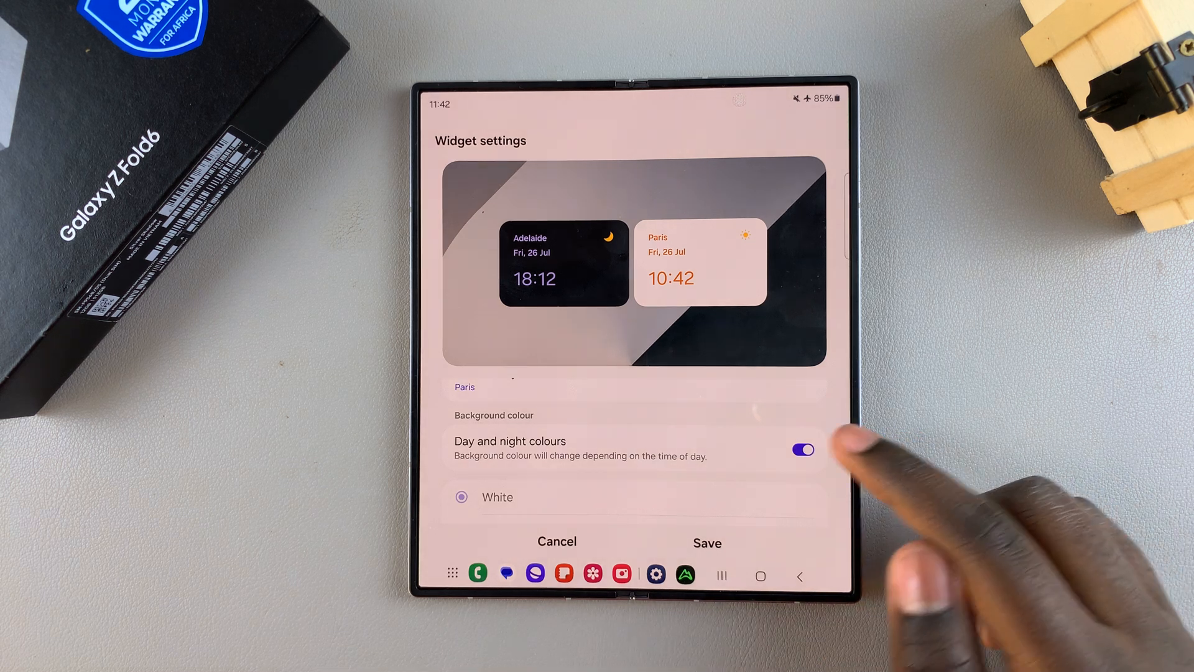
# Try a black background with day-and-night colours off, then restore day-and-night colours.
pyautogui.click(802, 450)
pyautogui.scroll(-2, 635, 467)
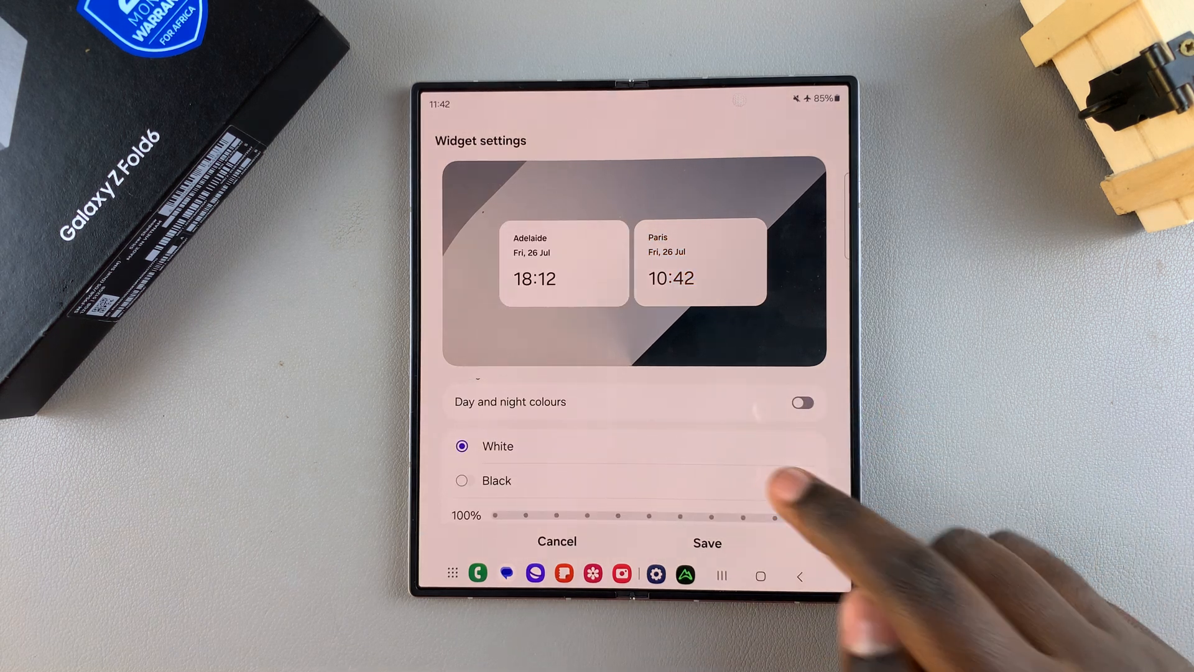
pyautogui.click(789, 480)
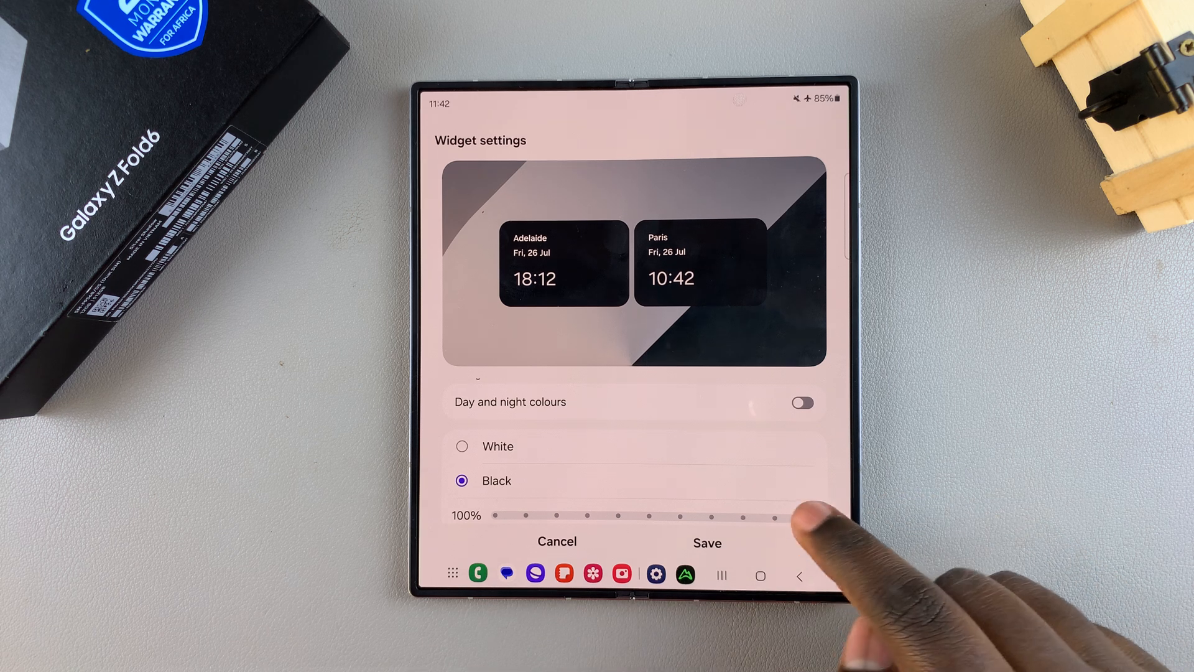
pyautogui.moveTo(812, 516); pyautogui.dragTo(653, 516)
pyautogui.scroll(-1, 728, 486)
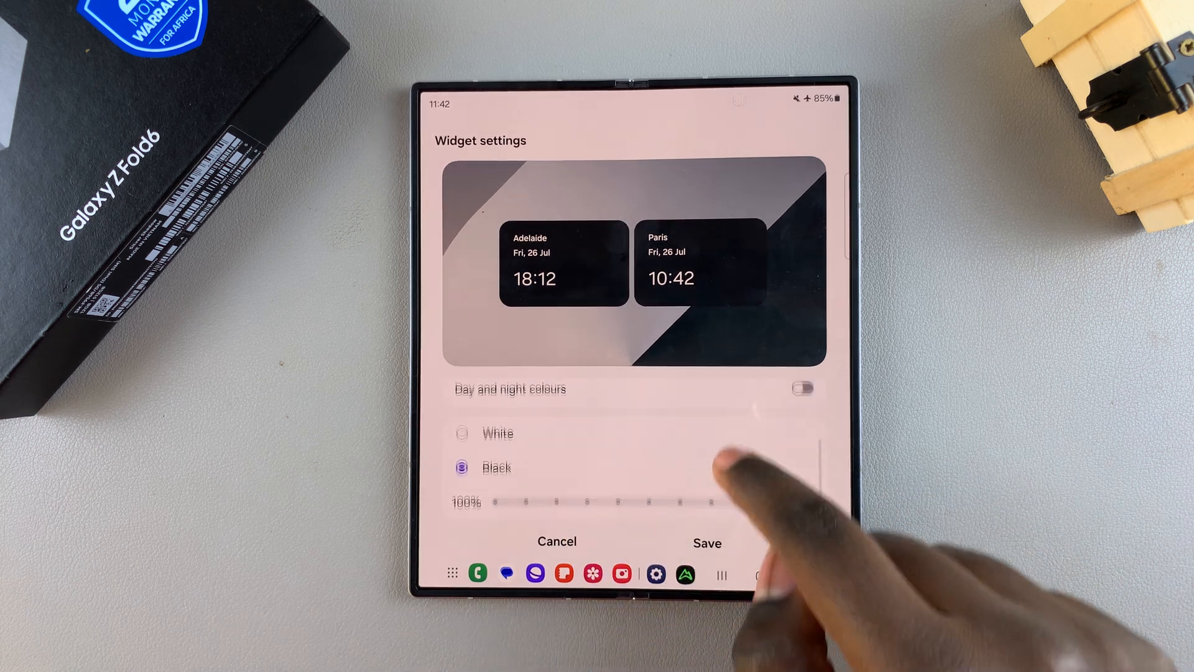
pyautogui.scroll(-2, 728, 467)
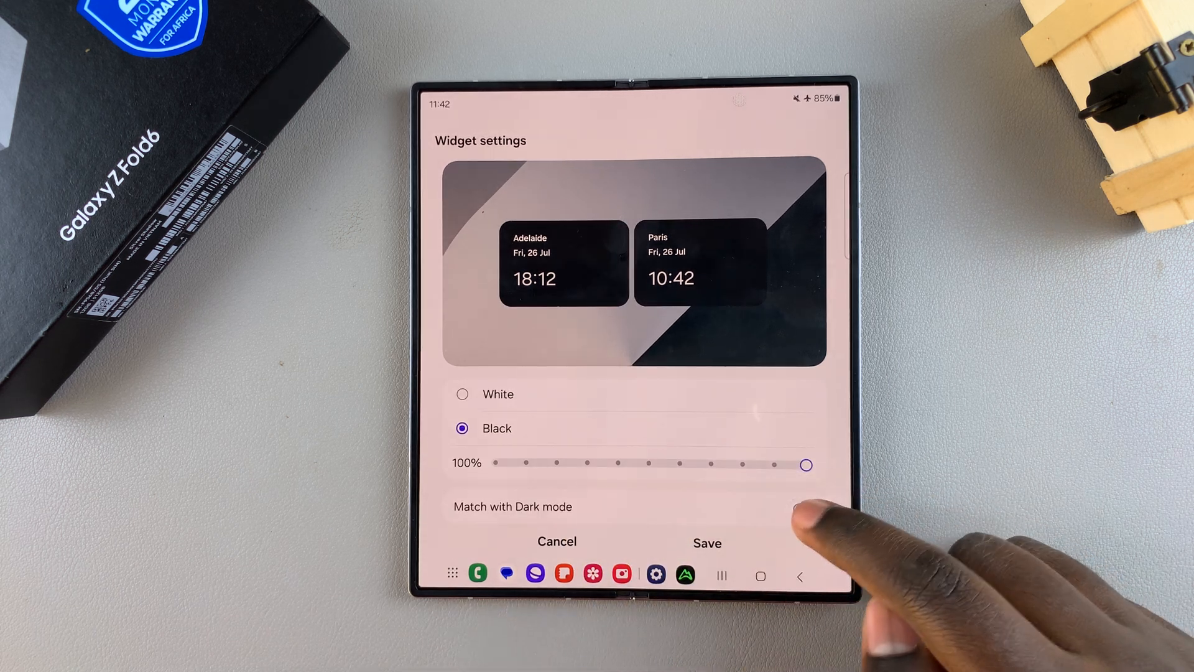
pyautogui.scroll(2, 729, 468)
pyautogui.click(803, 428)
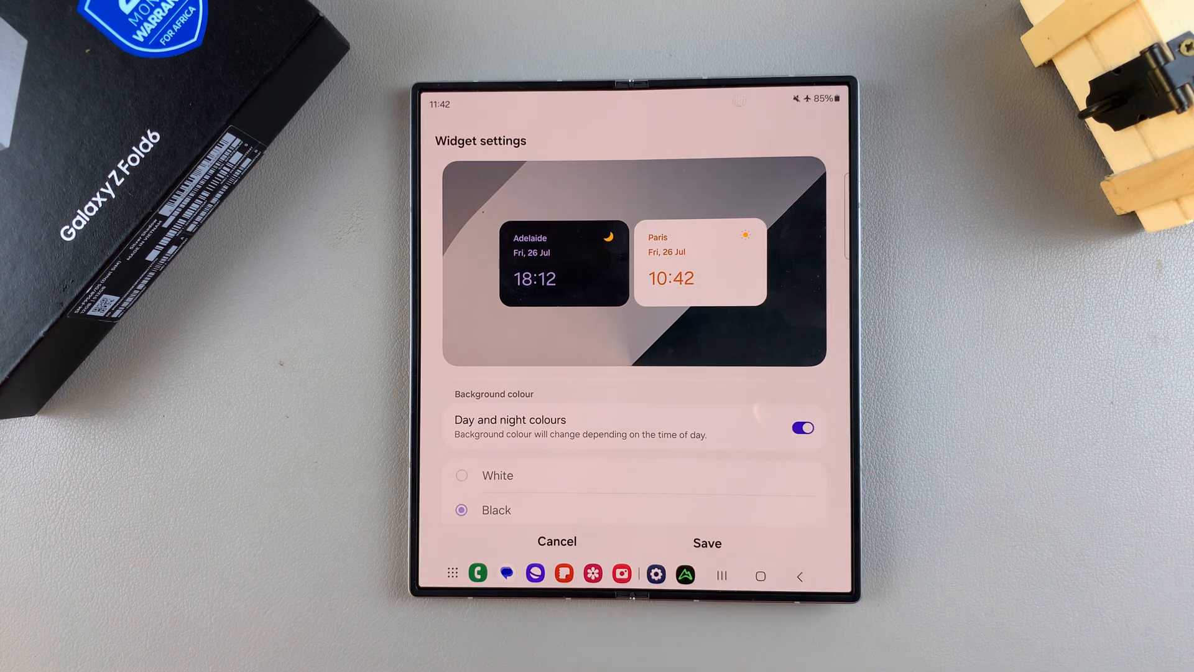
pyautogui.click(708, 543)
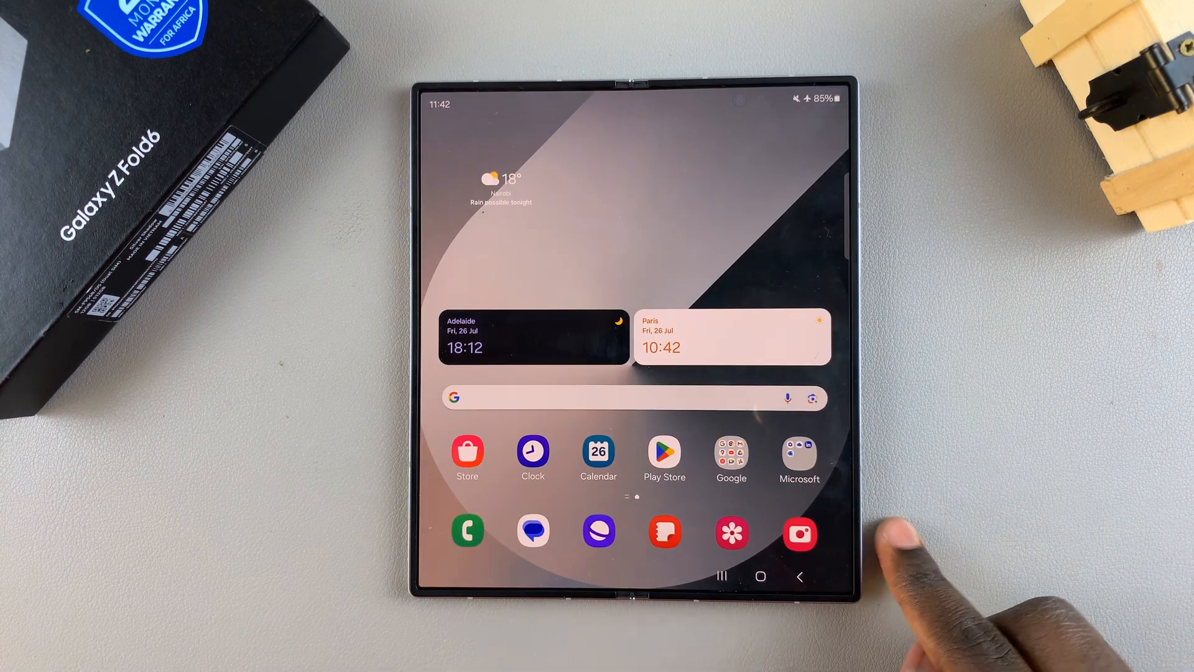